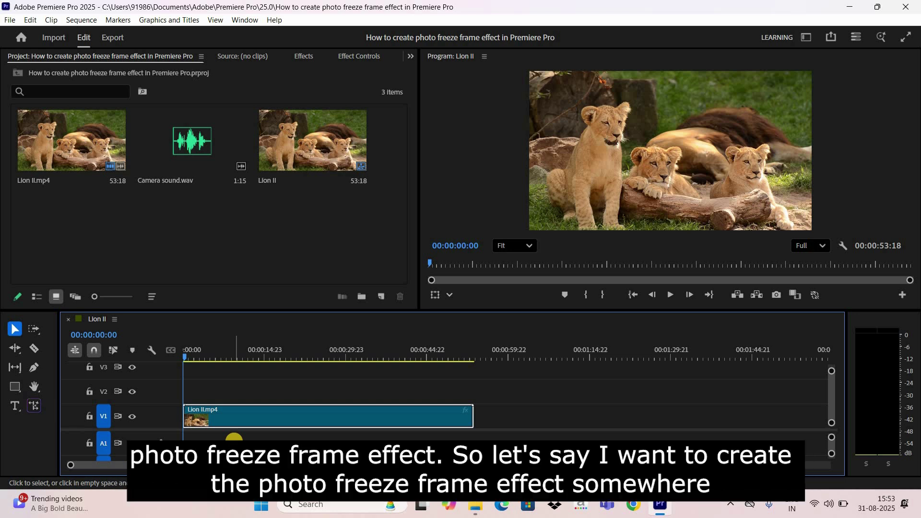
# - Play the lion video, stop near 5 seconds, and step back to exactly 00:00:05:00
pyautogui.press('space')
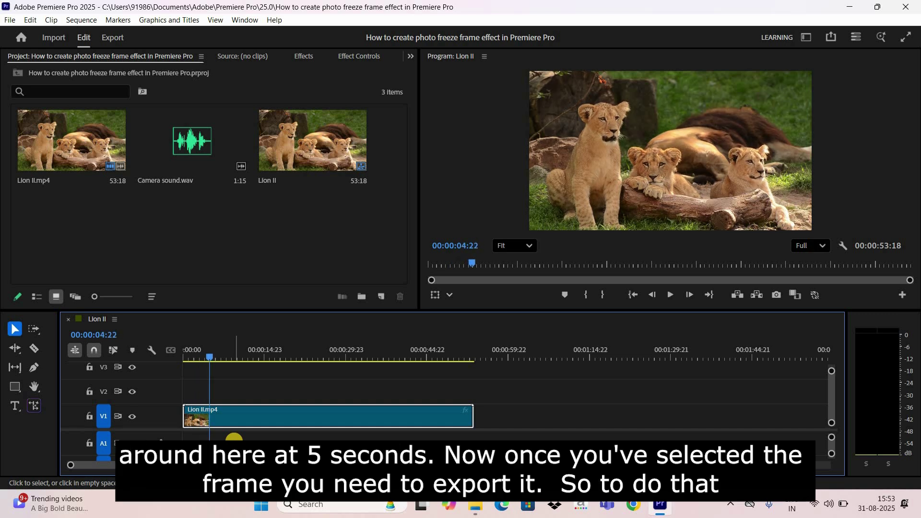
pyautogui.press('space')
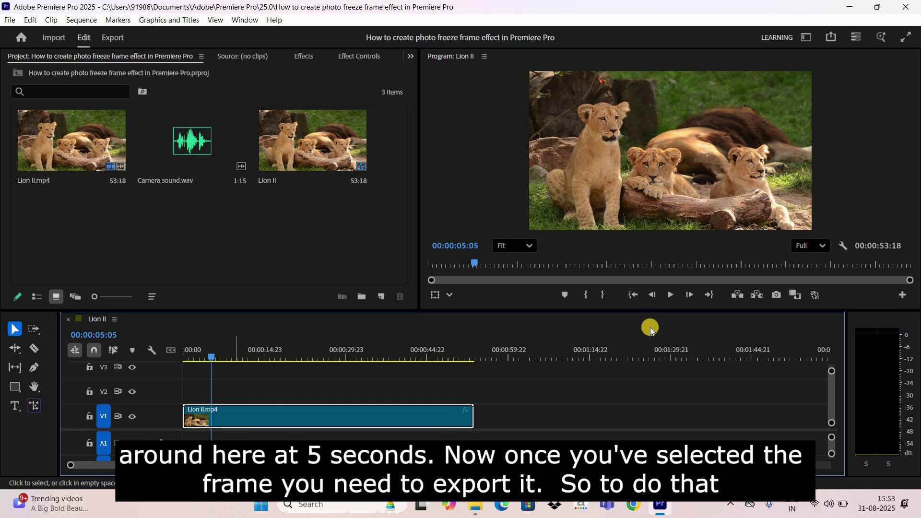
pyautogui.click(654, 296)
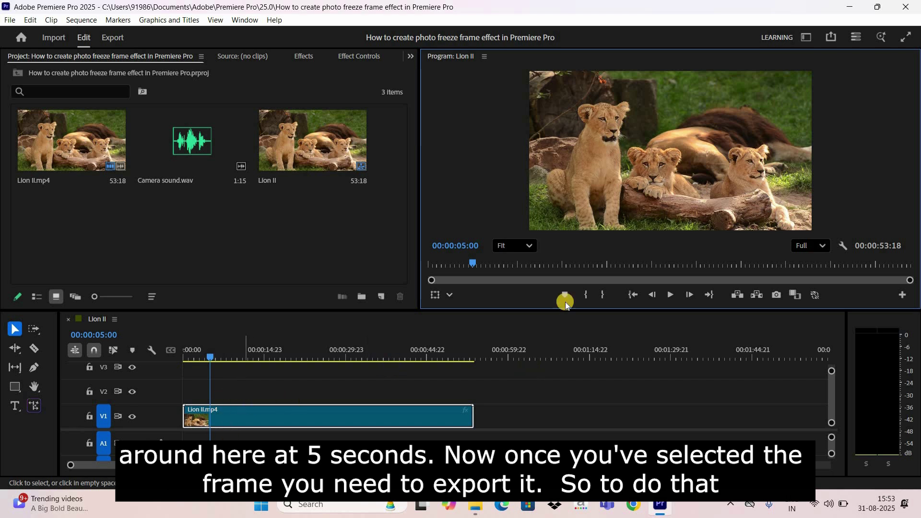
# - Export the current frame as 'Lion', a 16-bit PNG set to import into the project
pyautogui.click(775, 297)
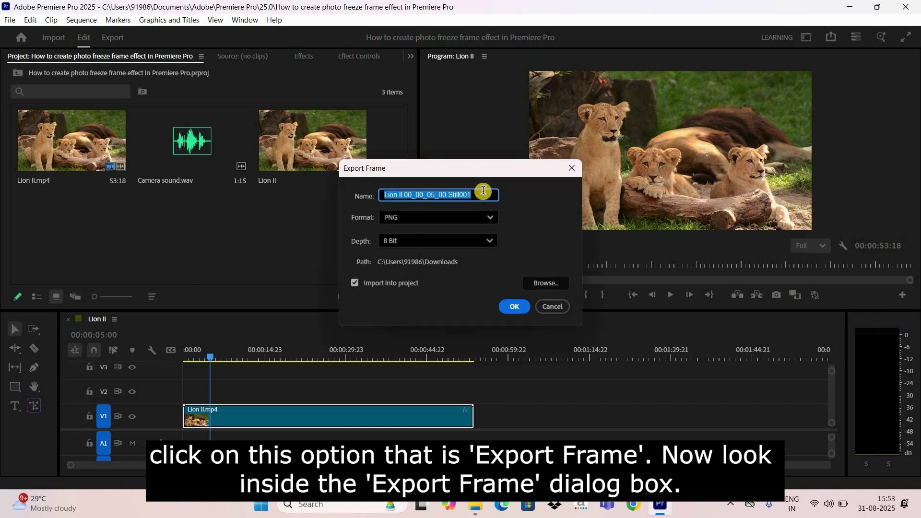
pyautogui.press('BackSpace')
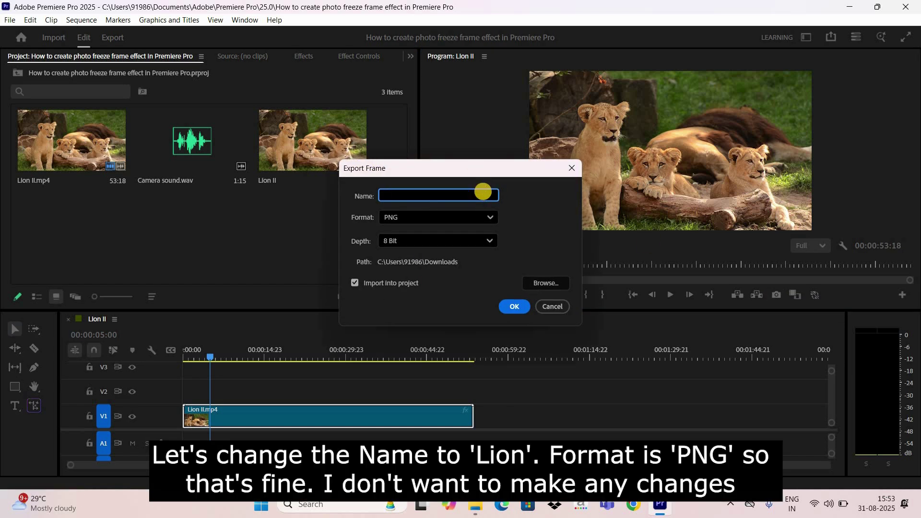
pyautogui.write('Lion')
pyautogui.click(491, 243)
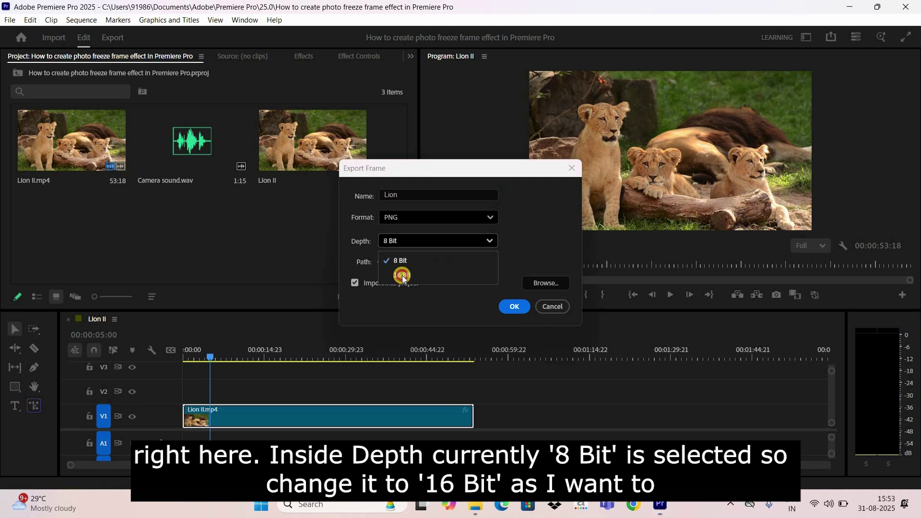
pyautogui.click(401, 276)
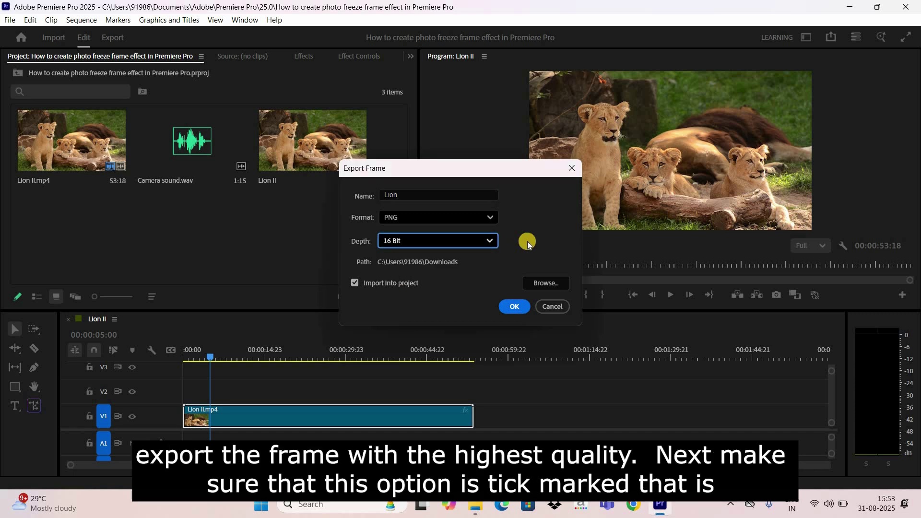
pyautogui.click(355, 283)
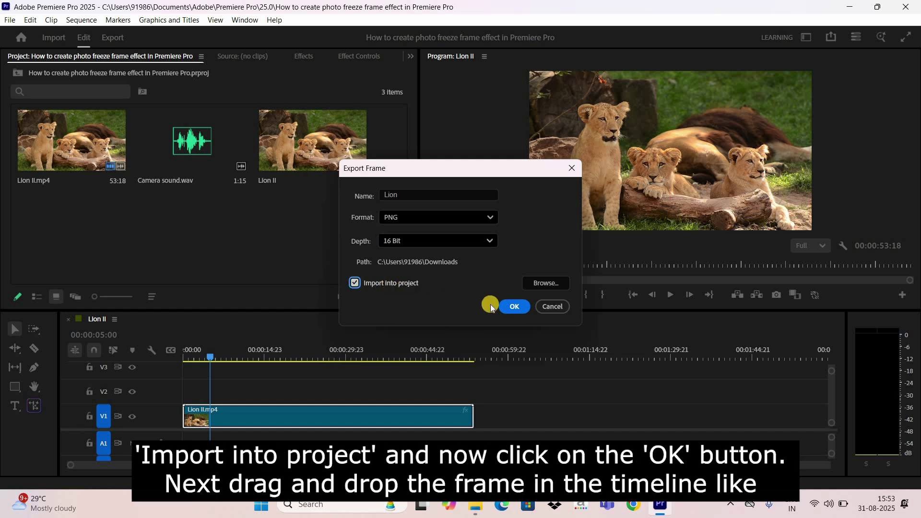
# - Export Lion.png and place it on track V2 starting at 00:00:05:00
pyautogui.click(512, 307)
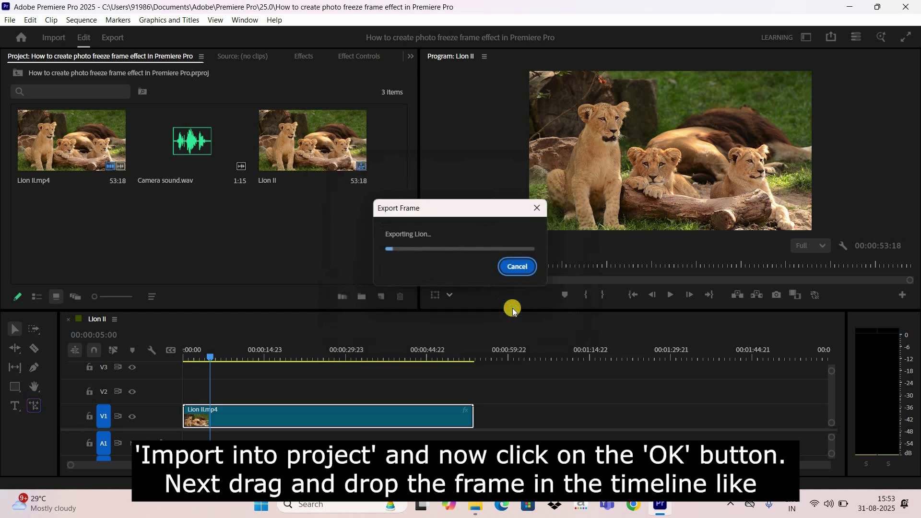
pyautogui.moveTo(349, 150); pyautogui.dragTo(216, 390)
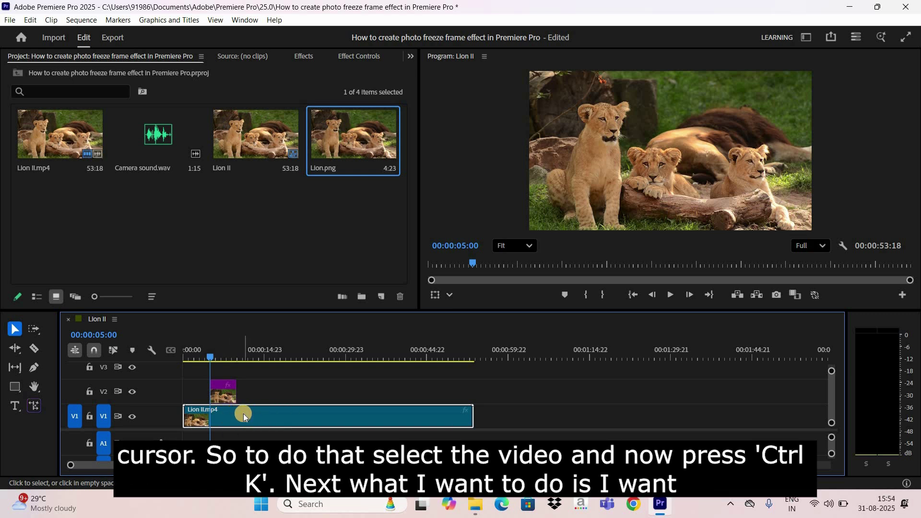
# - Split the lion video at 5 seconds, trim Lion.png to end at 00:00:07:00, and zoom the timeline in
pyautogui.hotkey('ctrl', 'k')
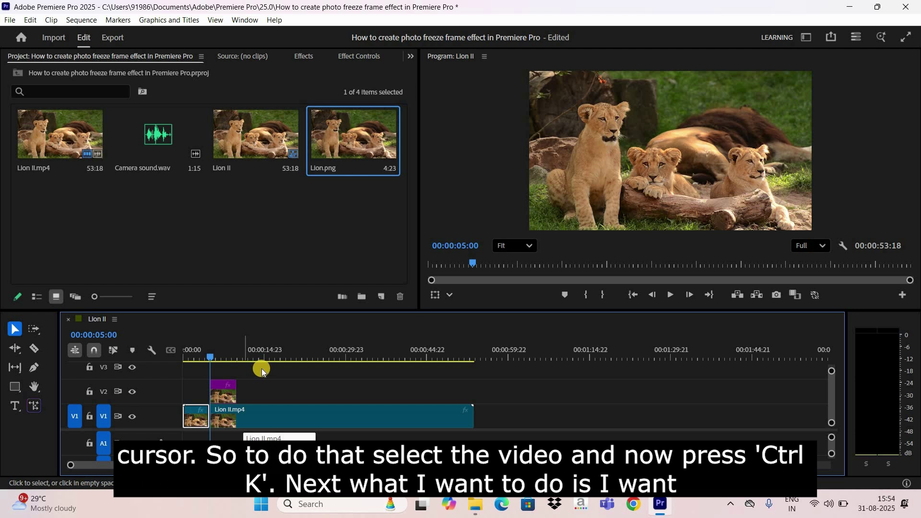
pyautogui.click(222, 359)
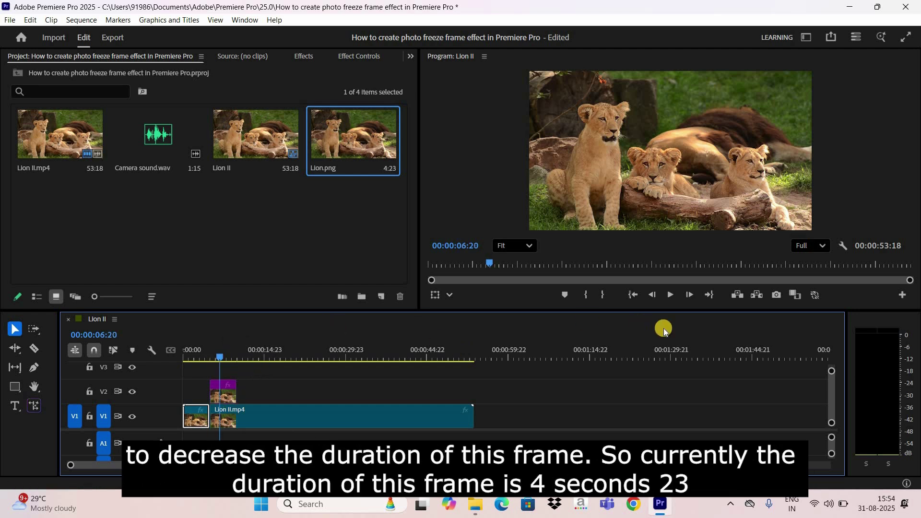
pyautogui.click(689, 296)
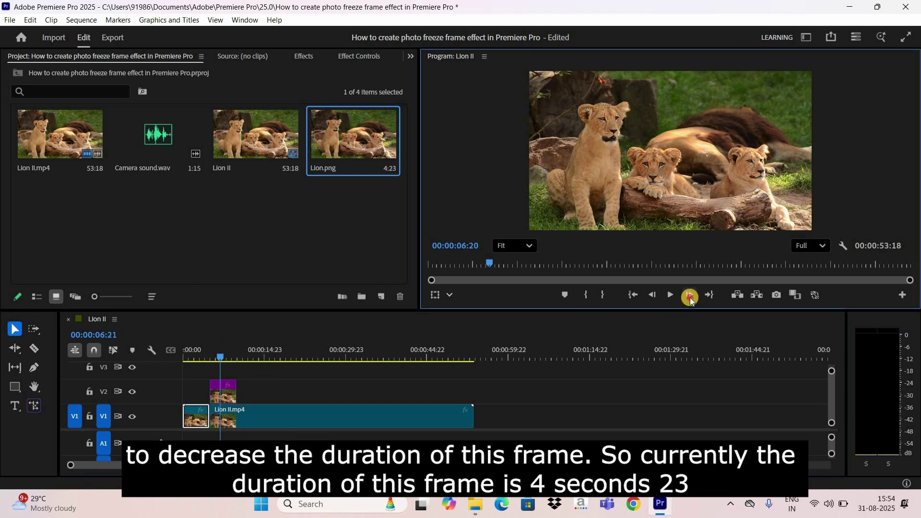
pyautogui.click(690, 296)
pyautogui.click(689, 295)
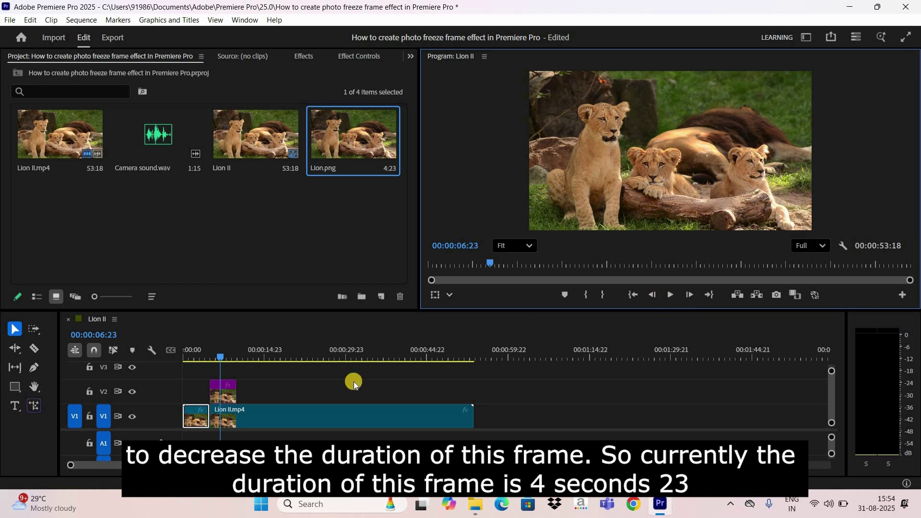
pyautogui.press('Right')
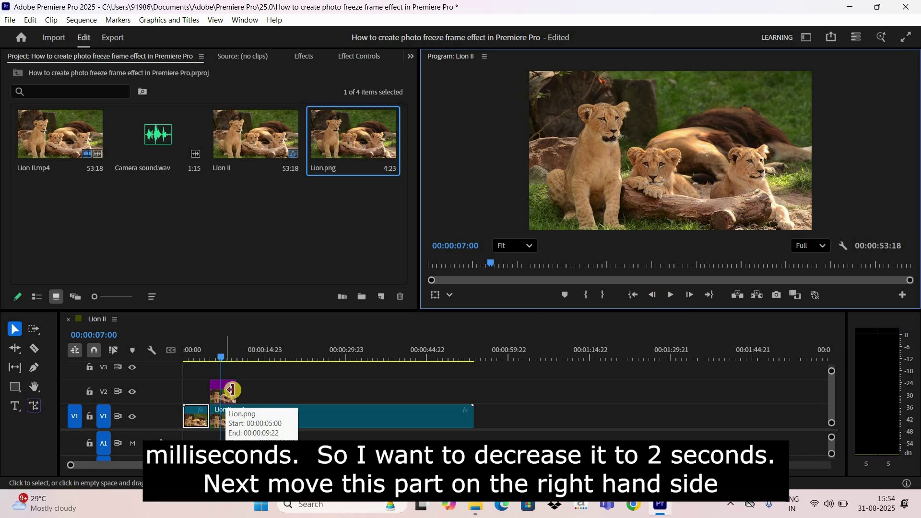
pyautogui.moveTo(230, 392); pyautogui.dragTo(275, 417)
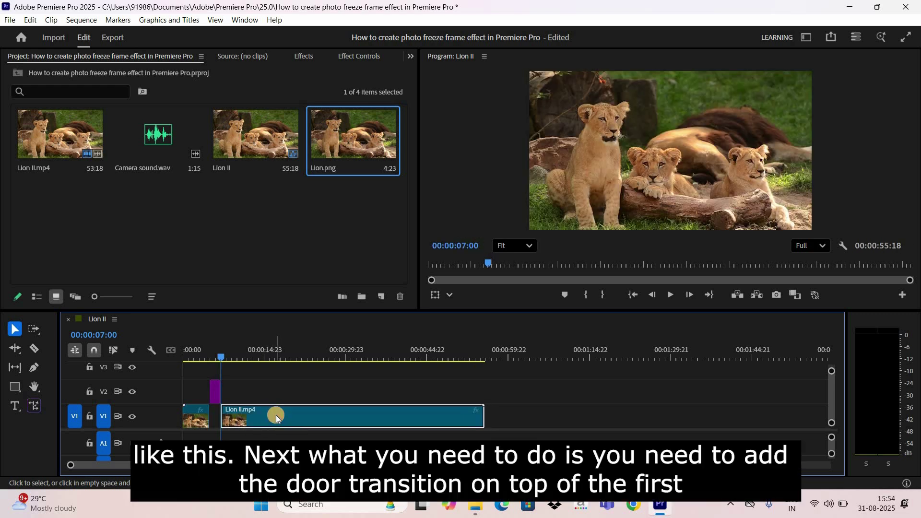
pyautogui.click(202, 359)
pyautogui.press('=')
pyautogui.press('=')
pyautogui.press('=')
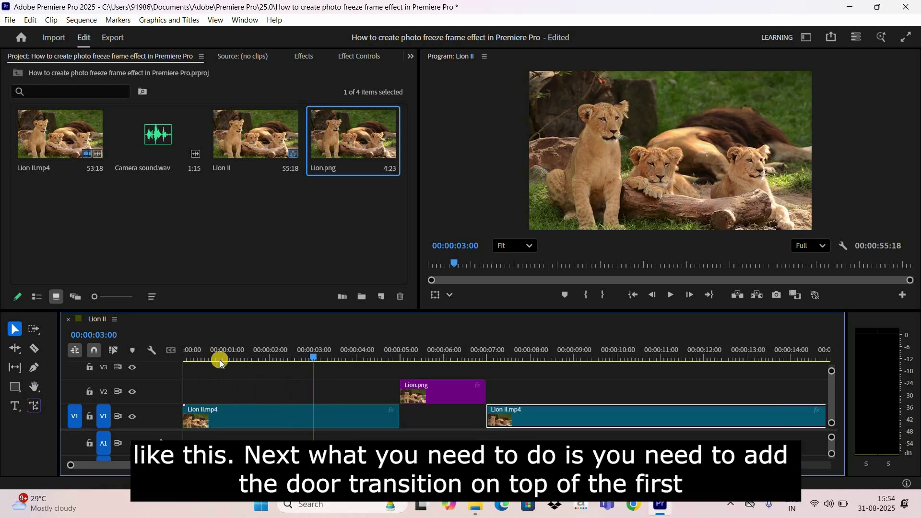
# - Apply the Barn Doors transition, found by searching 'doo', to the end of the first Lion II.mp4 clip
pyautogui.click(350, 419)
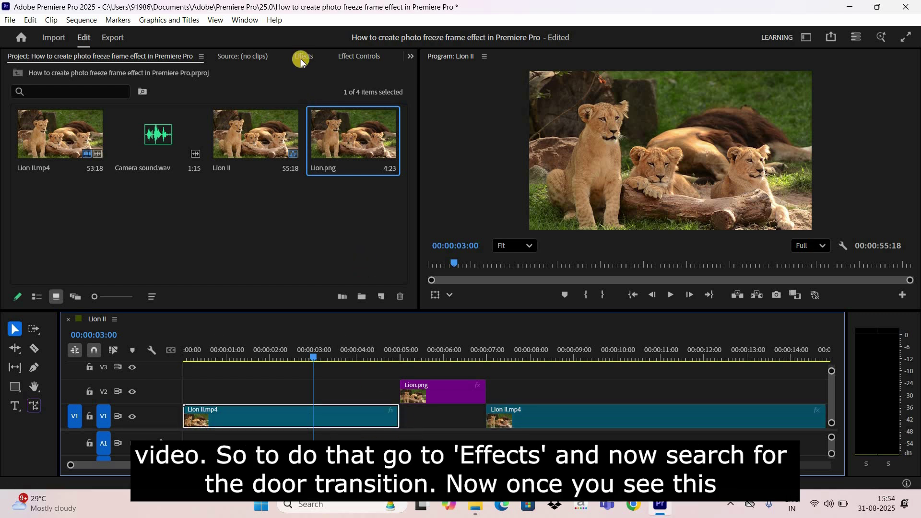
pyautogui.hotkey('shift', '7')
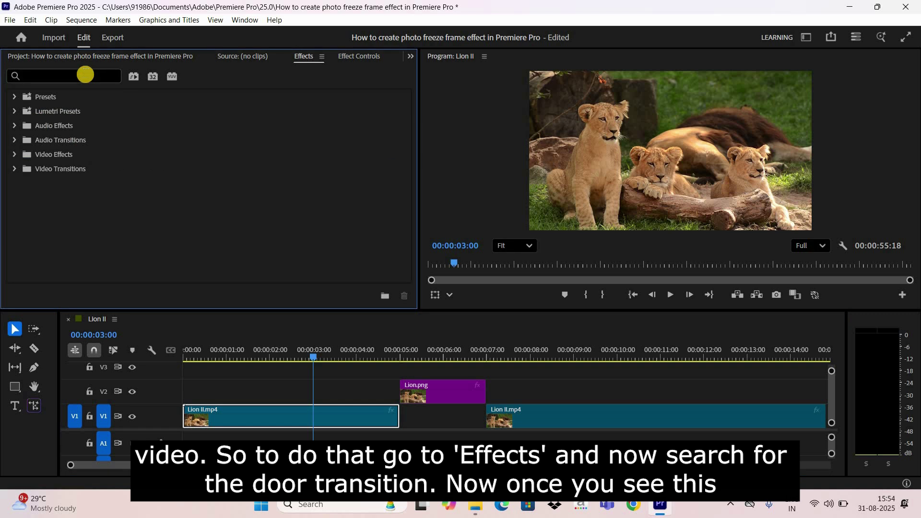
pyautogui.click(85, 75)
pyautogui.write('door')
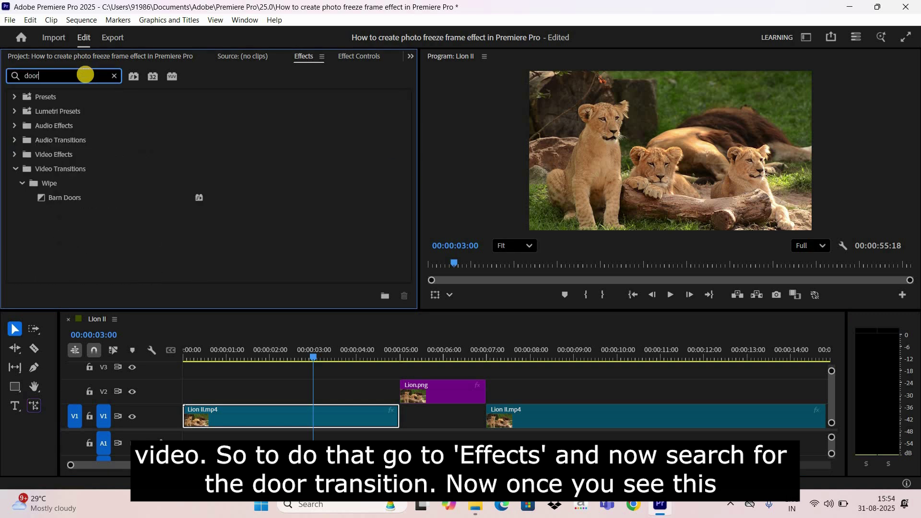
pyautogui.click(70, 200)
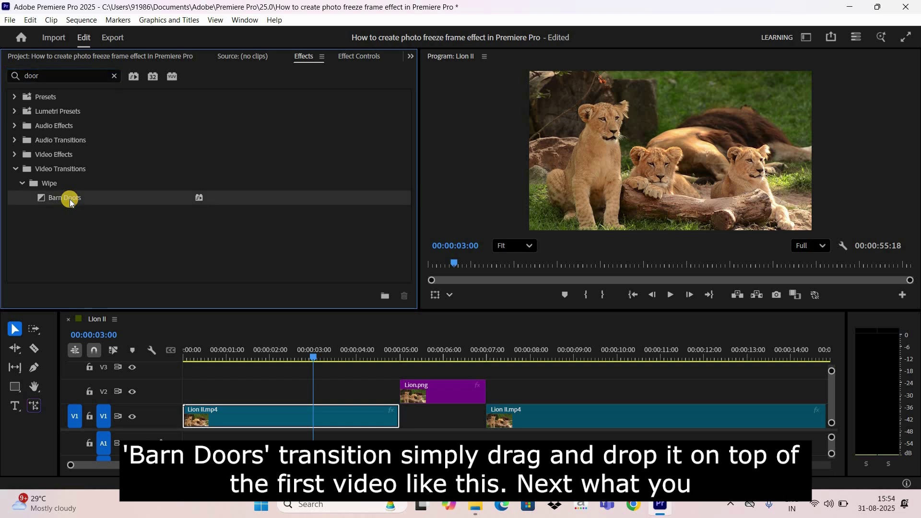
pyautogui.moveTo(70, 199); pyautogui.dragTo(395, 422)
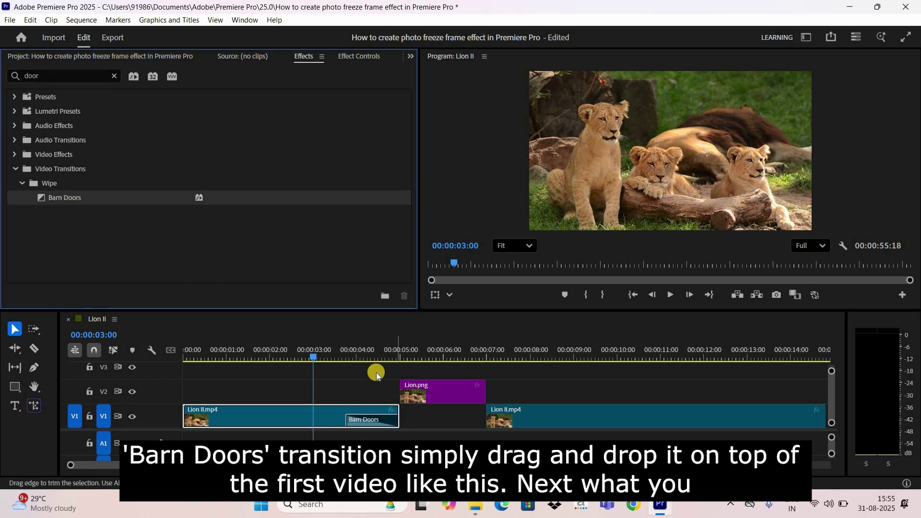
pyautogui.click(367, 356)
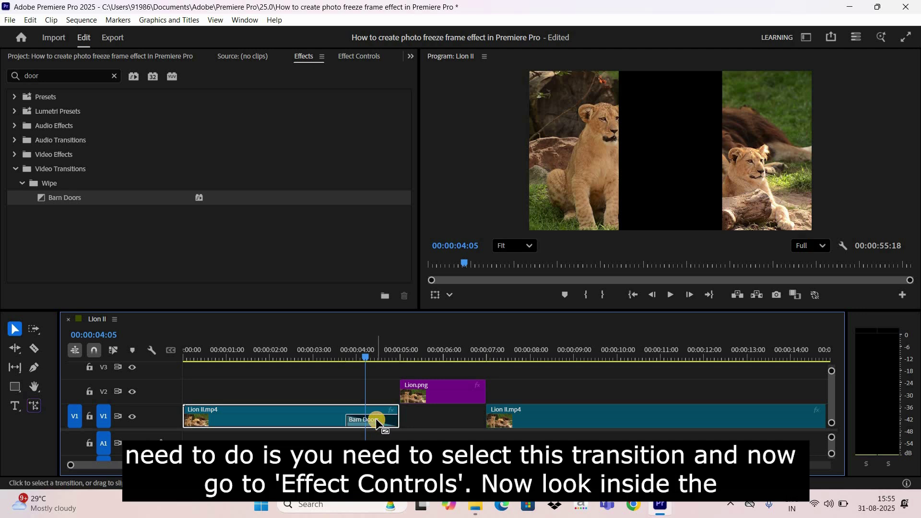
# - Set the Barn Doors transition to split vertically and play in reverse
pyautogui.click(376, 418)
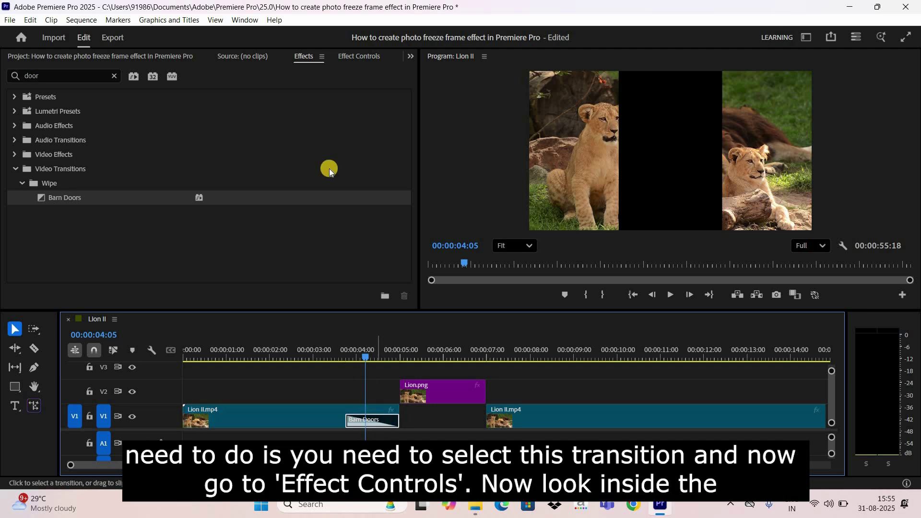
pyautogui.click(358, 56)
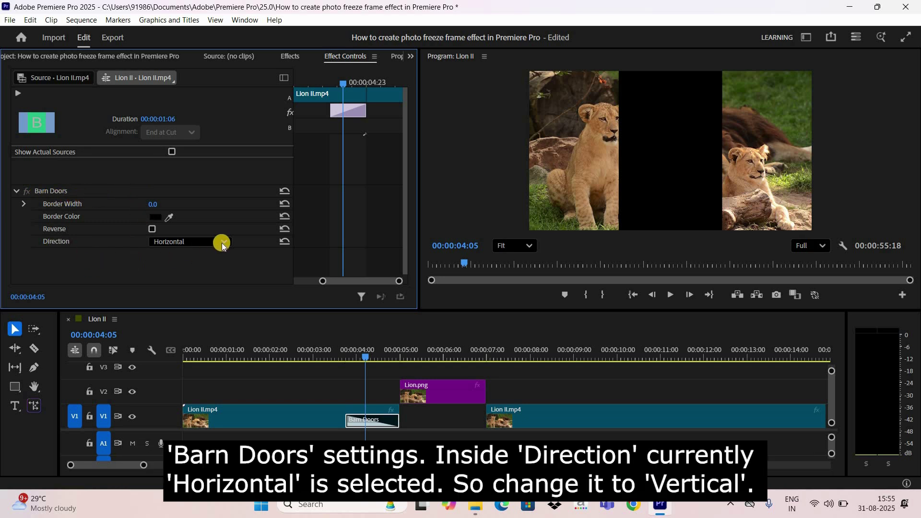
pyautogui.click(191, 241)
pyautogui.click(176, 272)
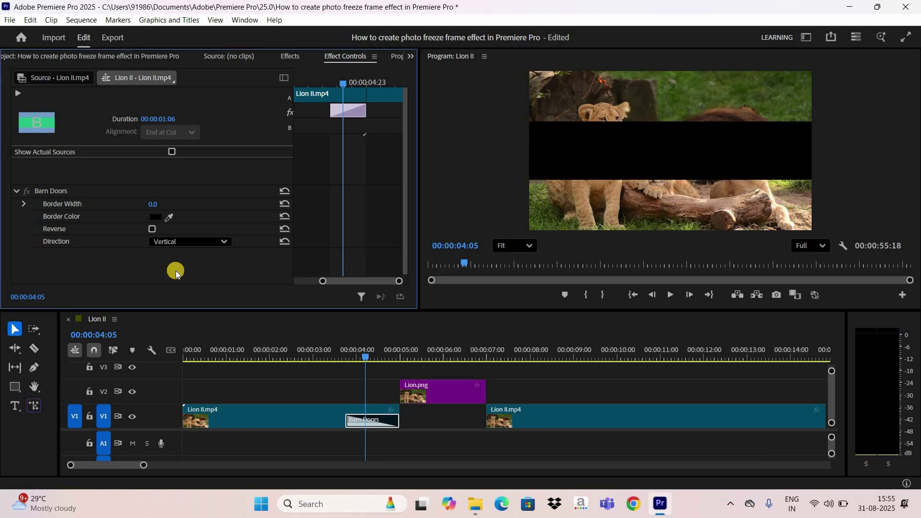
pyautogui.click(152, 230)
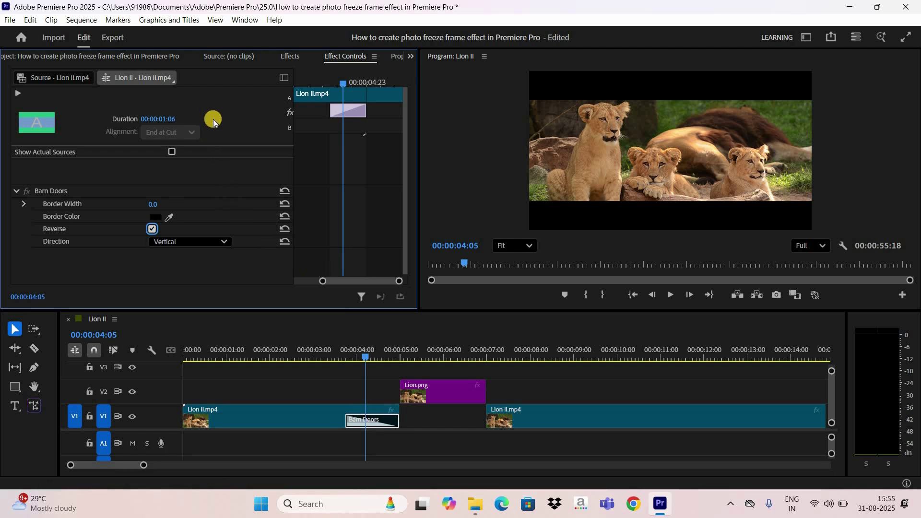
# - Shorten the Barn Doors transition's duration to 00:00:00:08
pyautogui.click(163, 115)
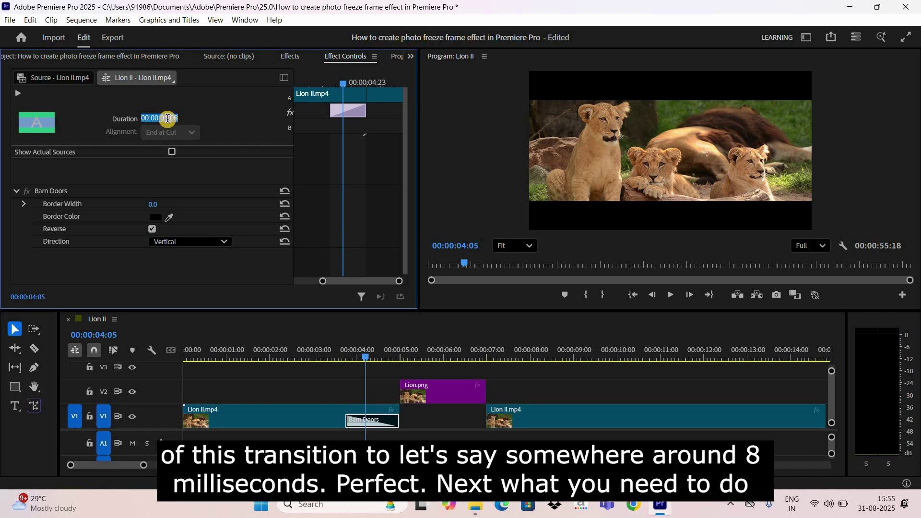
pyautogui.click(167, 118)
pyautogui.press('Return')
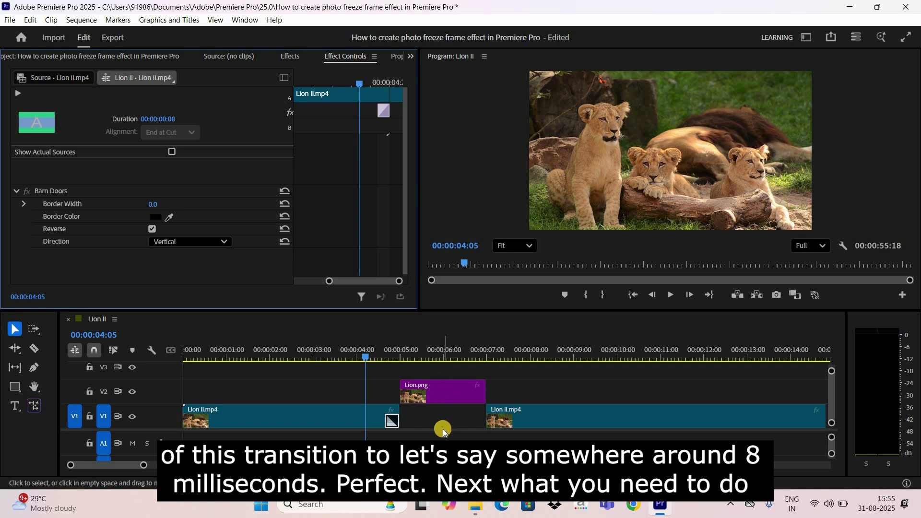
# - Move the playhead onto the freeze frame and set Lion.png's Scale to 60
pyautogui.click(439, 353)
pyautogui.click(460, 391)
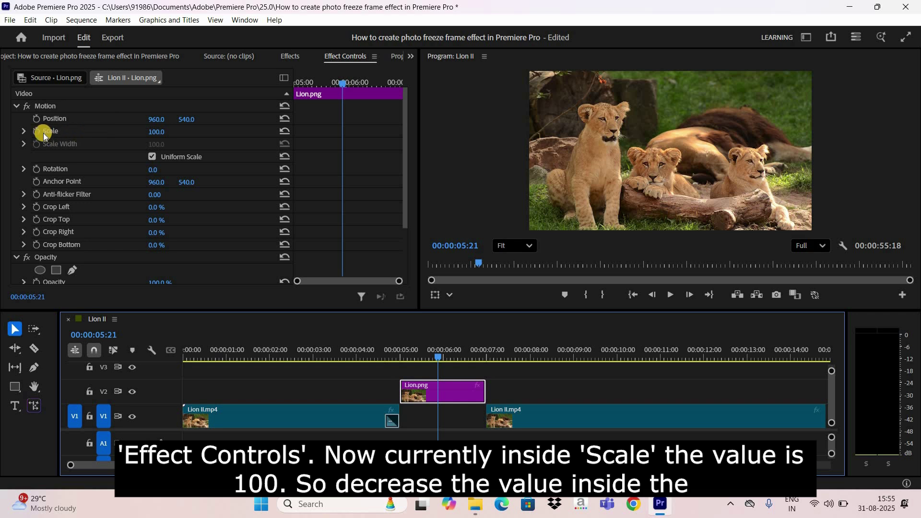
pyautogui.click(165, 130)
pyautogui.write('60')
pyautogui.press('Return')
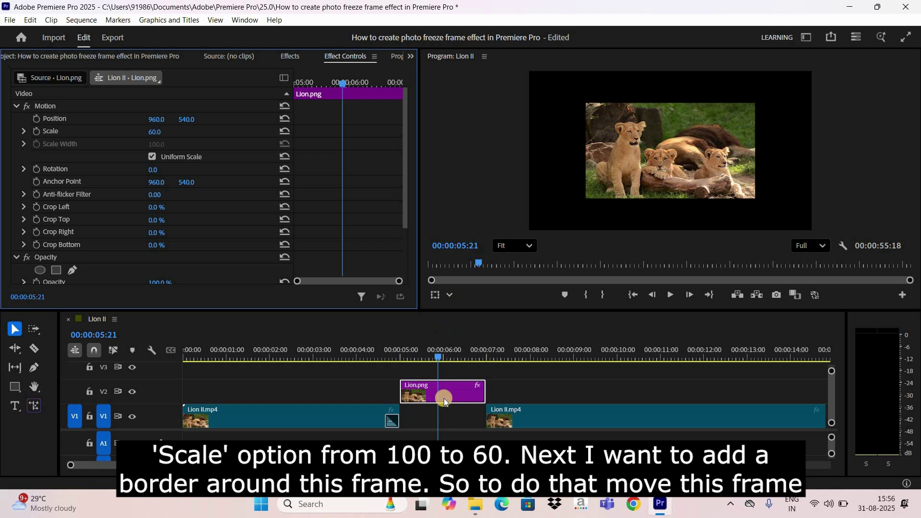
# - Move Lion.png up to track V3 and create a white (FFFFFF) Color Matte in the project
pyautogui.click(449, 377)
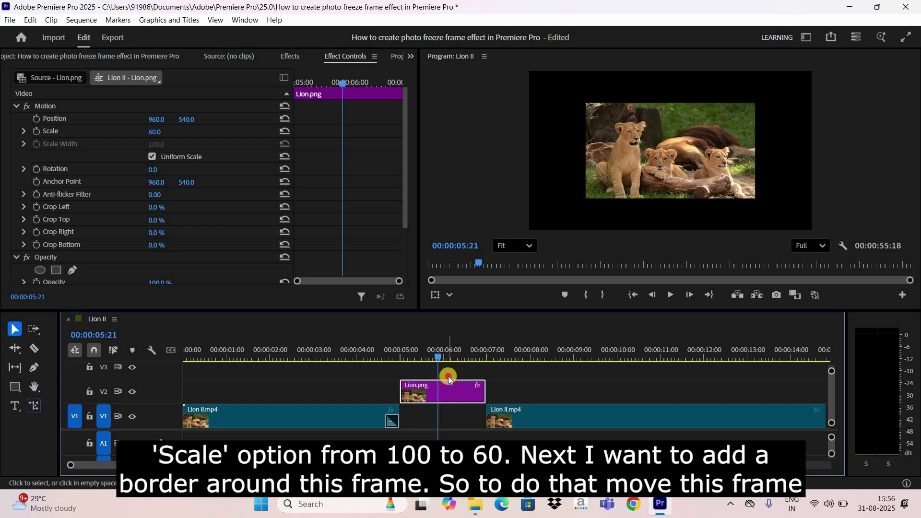
pyautogui.moveTo(449, 378); pyautogui.dragTo(450, 379)
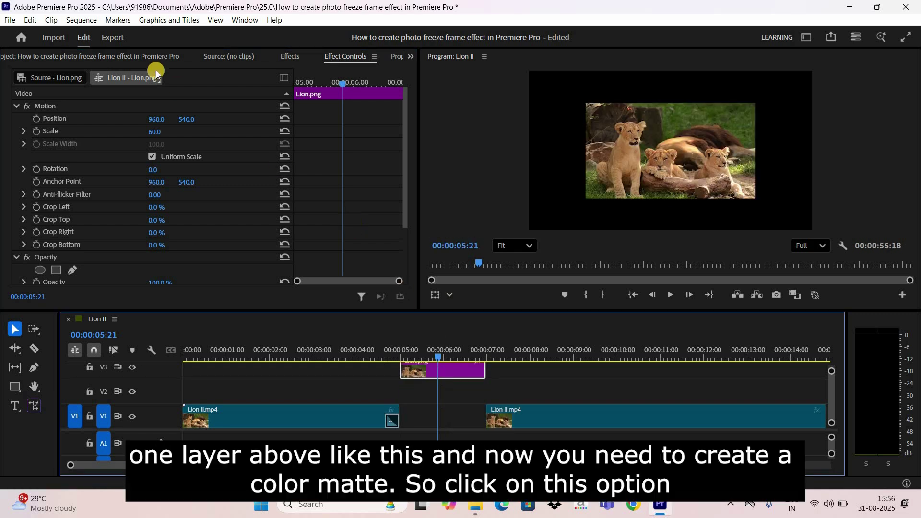
pyautogui.click(144, 56)
pyautogui.click(382, 298)
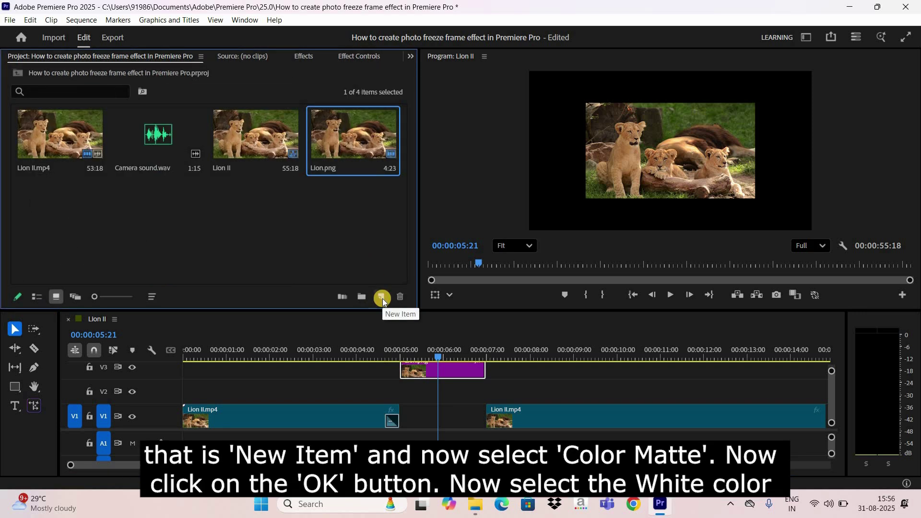
pyautogui.click(382, 298)
pyautogui.click(420, 402)
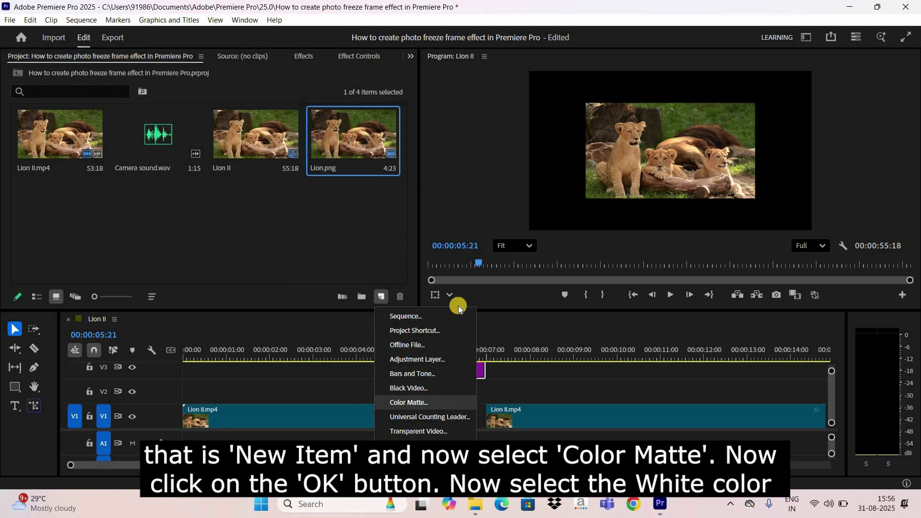
pyautogui.click(495, 312)
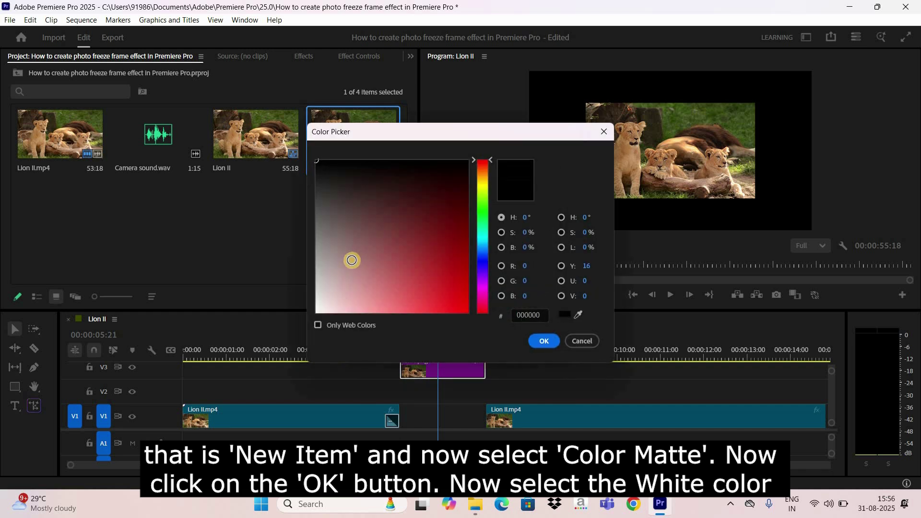
pyautogui.moveTo(349, 261); pyautogui.dragTo(288, 333)
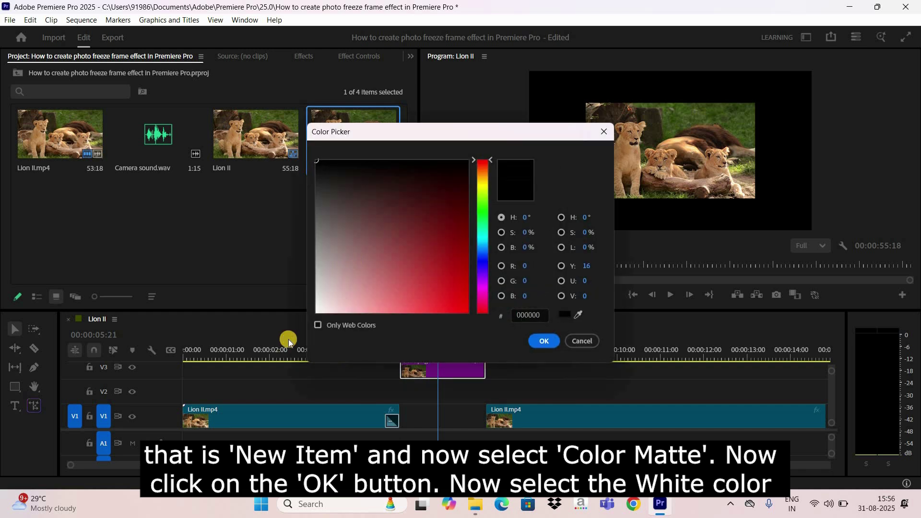
pyautogui.click(532, 342)
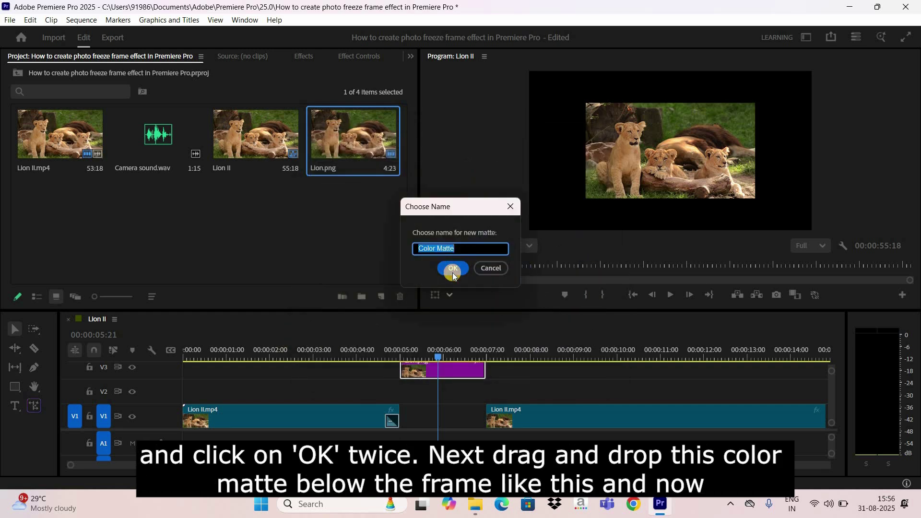
pyautogui.click(453, 269)
# - Place the Color Matte on V2 under Lion.png, trim it to match the still, and scale it to 62
pyautogui.moveTo(60, 209); pyautogui.dragTo(398, 383)
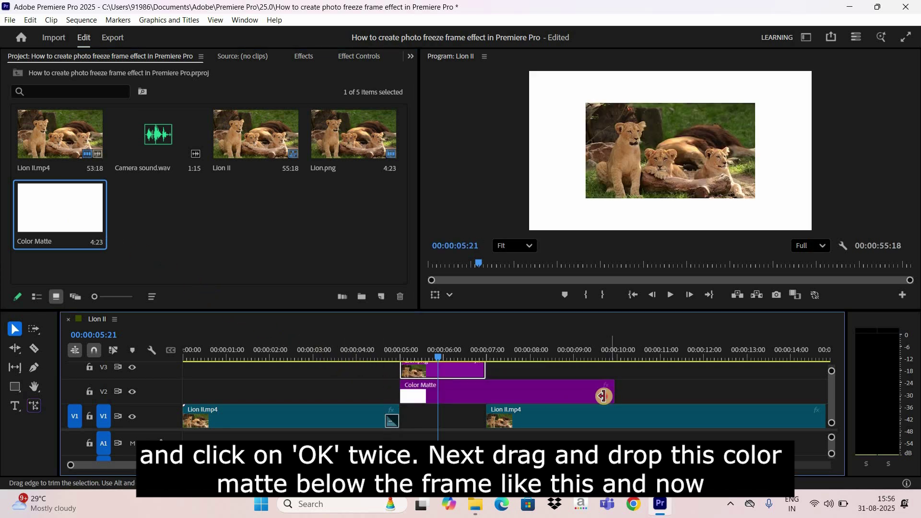
pyautogui.moveTo(603, 396); pyautogui.dragTo(480, 399)
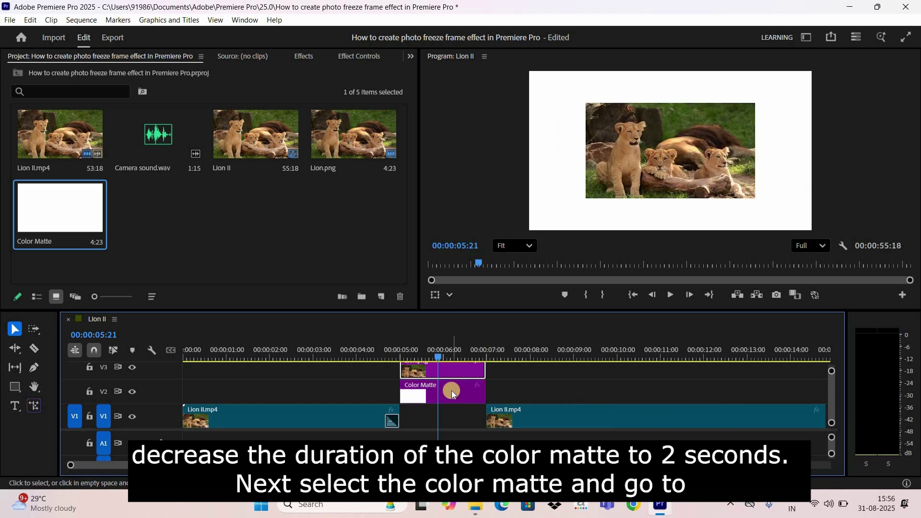
pyautogui.click(358, 56)
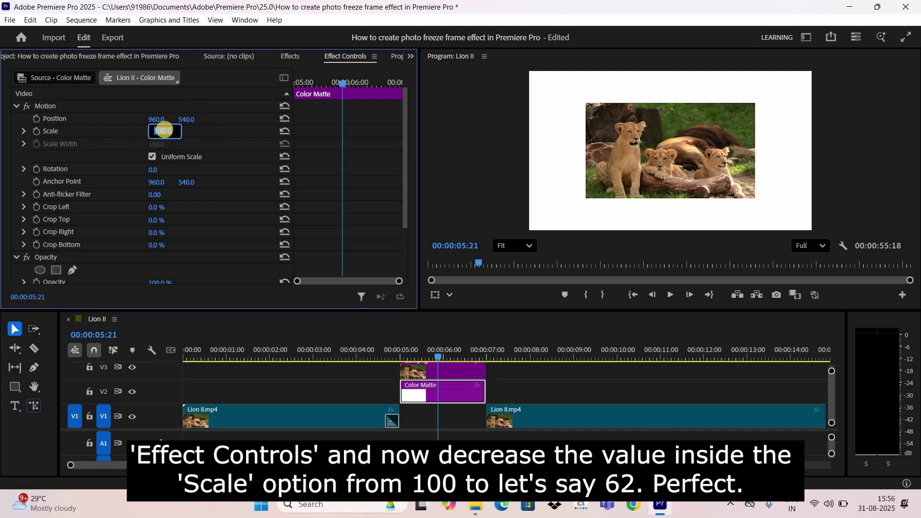
pyautogui.press('Return')
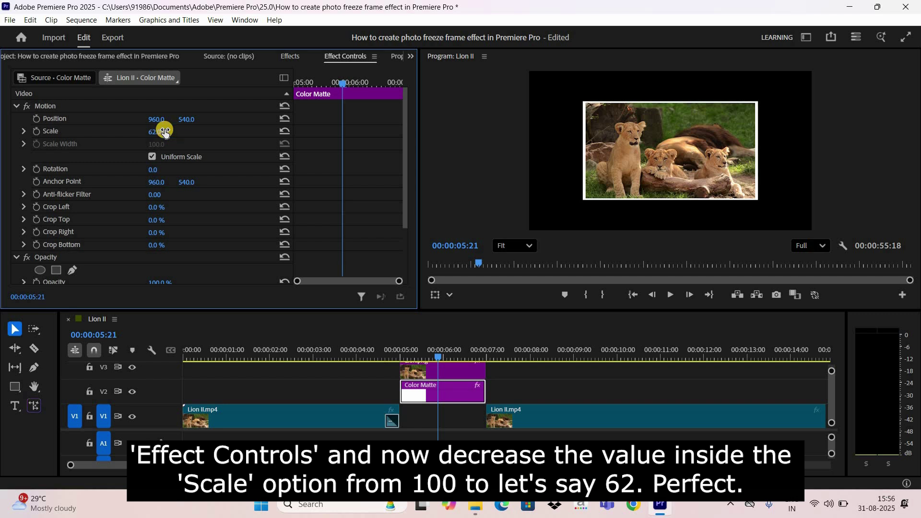
pyautogui.click(317, 354)
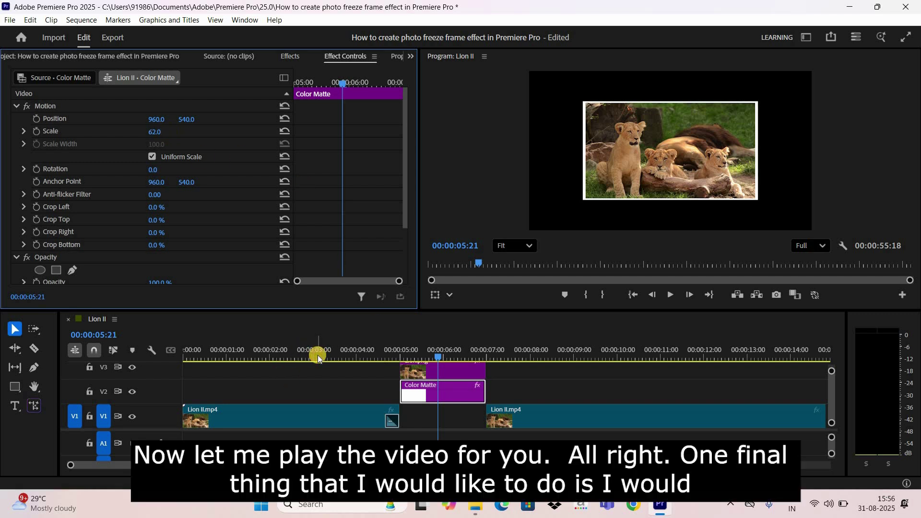
# - Preview the freeze, then place Camera sound.wav on track A1 at about 00:00:04:14
pyautogui.press('space')
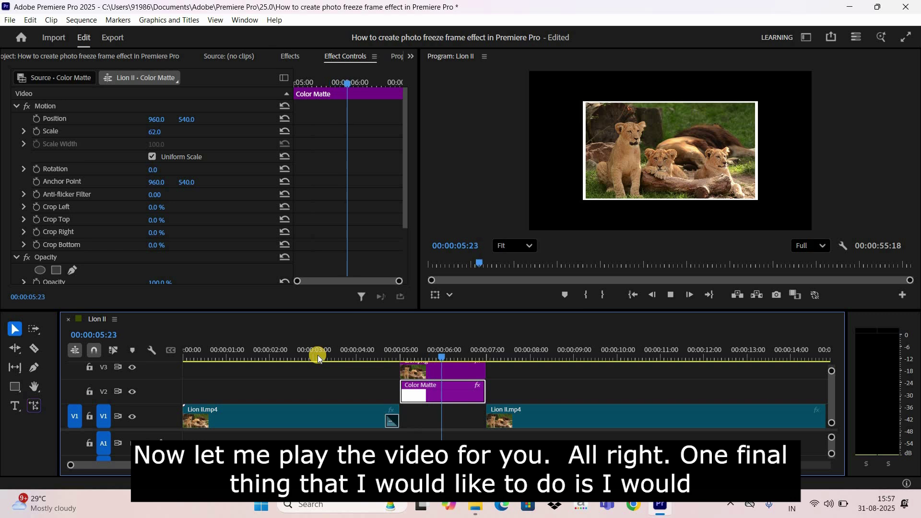
pyautogui.press('space')
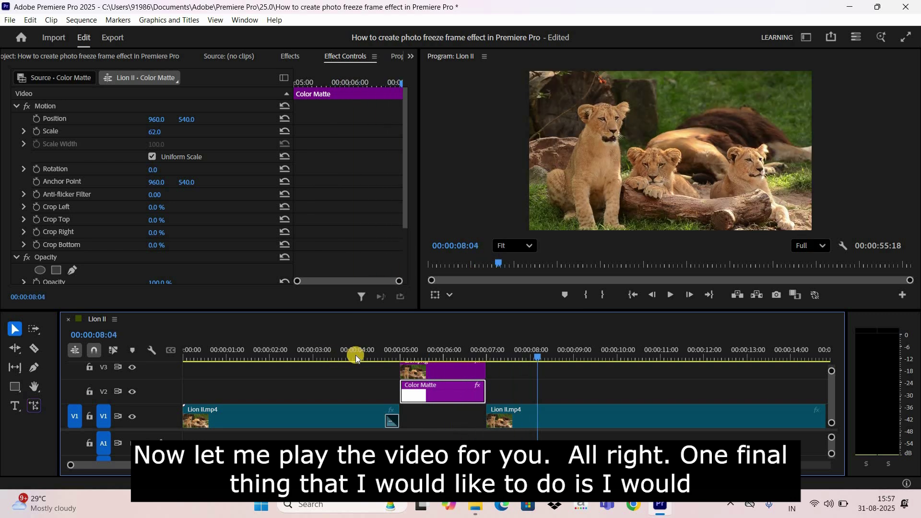
pyautogui.click(382, 352)
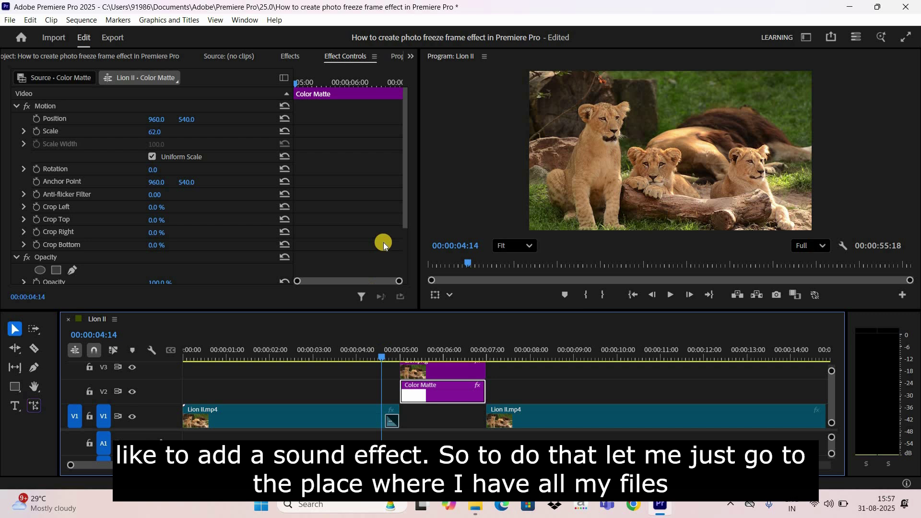
pyautogui.click(131, 55)
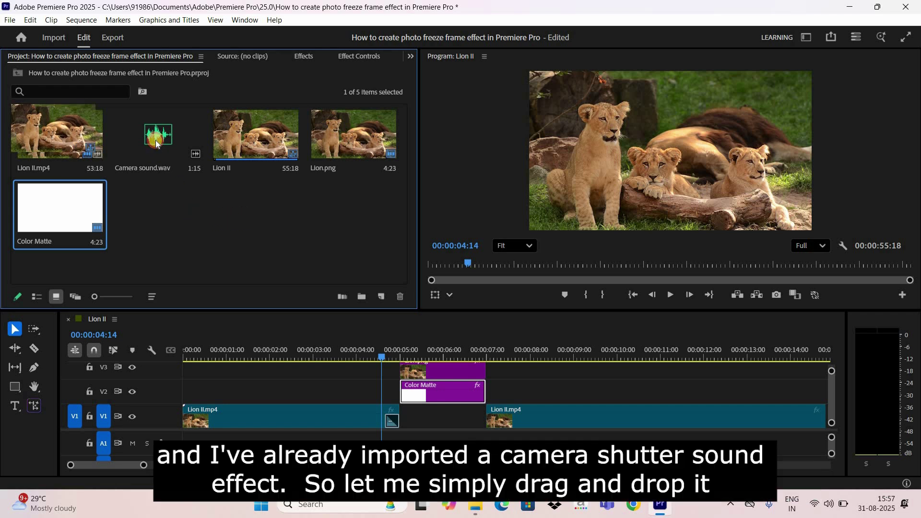
pyautogui.moveTo(155, 140); pyautogui.dragTo(355, 440)
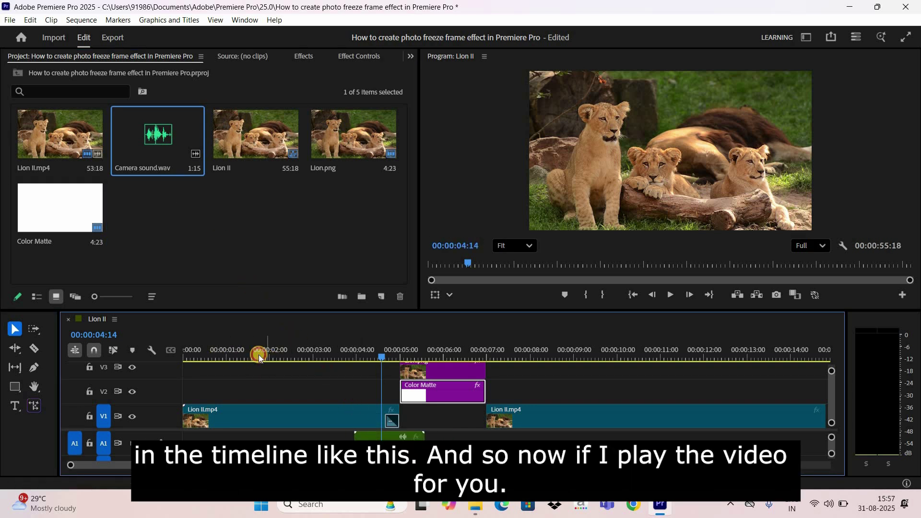
pyautogui.click(258, 355)
pyautogui.press('space')
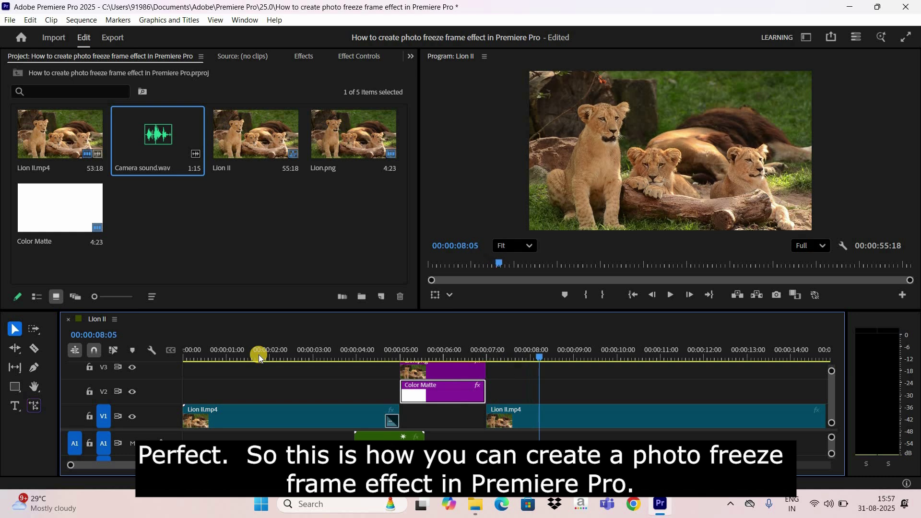
pyautogui.click(258, 355)
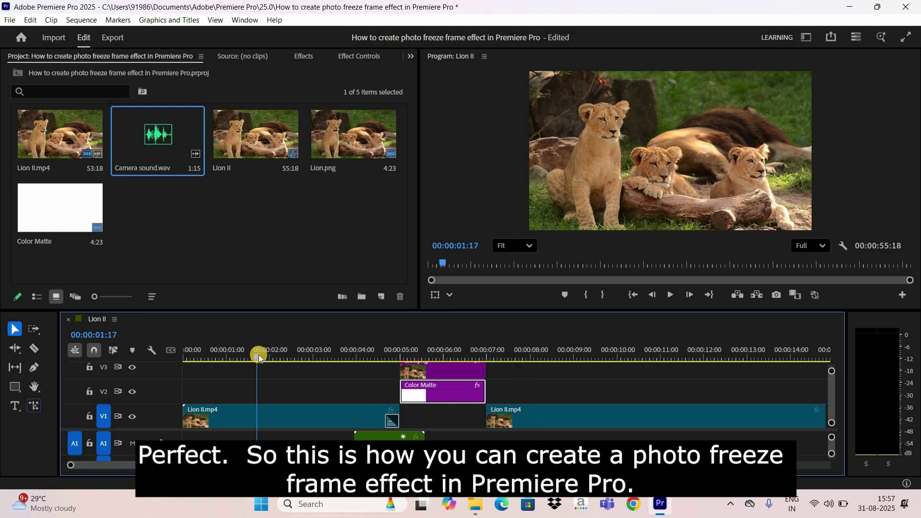
pyautogui.press('space')
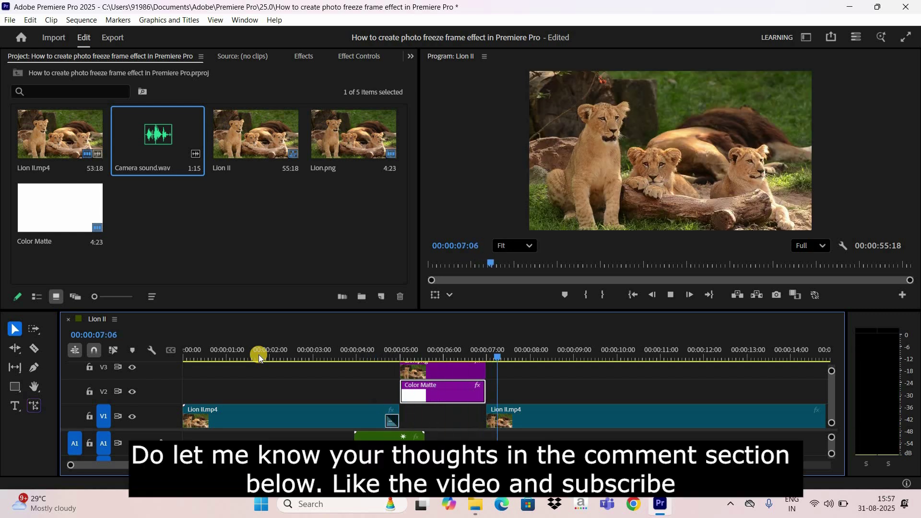
pyautogui.click(263, 355)
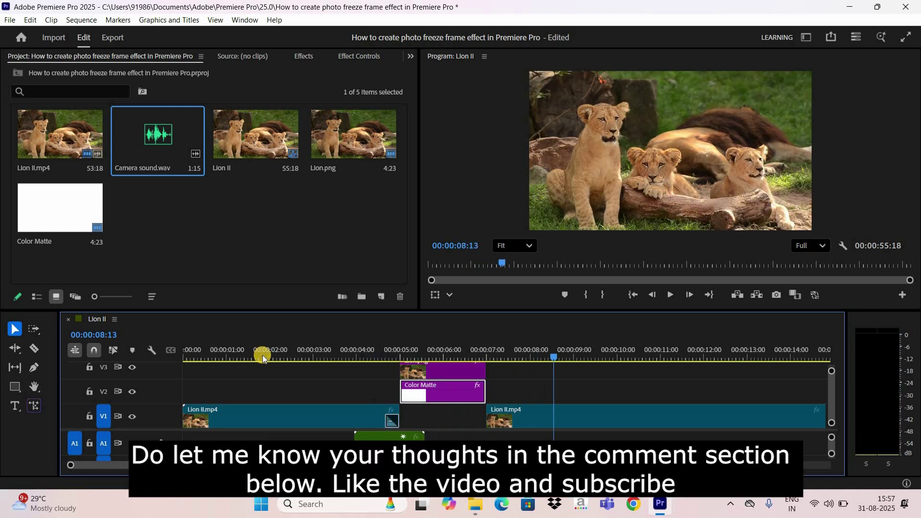
pyautogui.press('space')
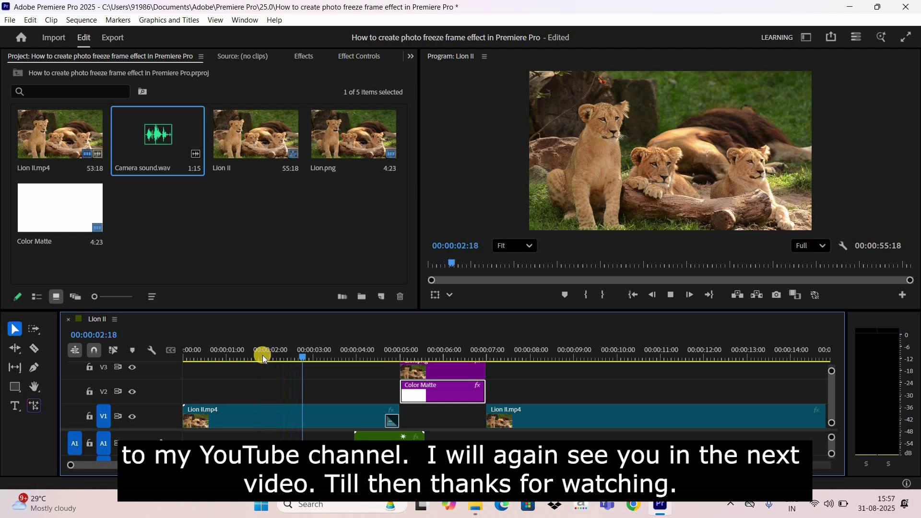